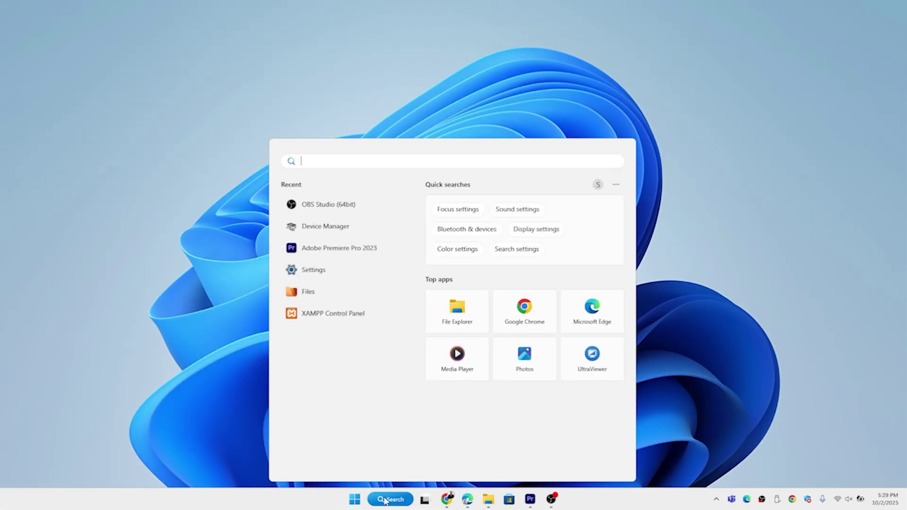
Search Windows for 'sett' and open the Settings app from the results
text(sett)
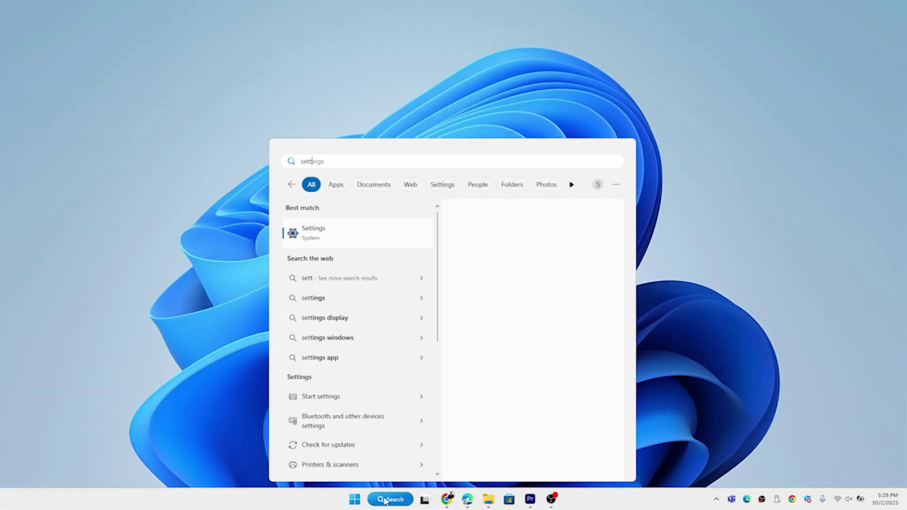
click(316, 231)
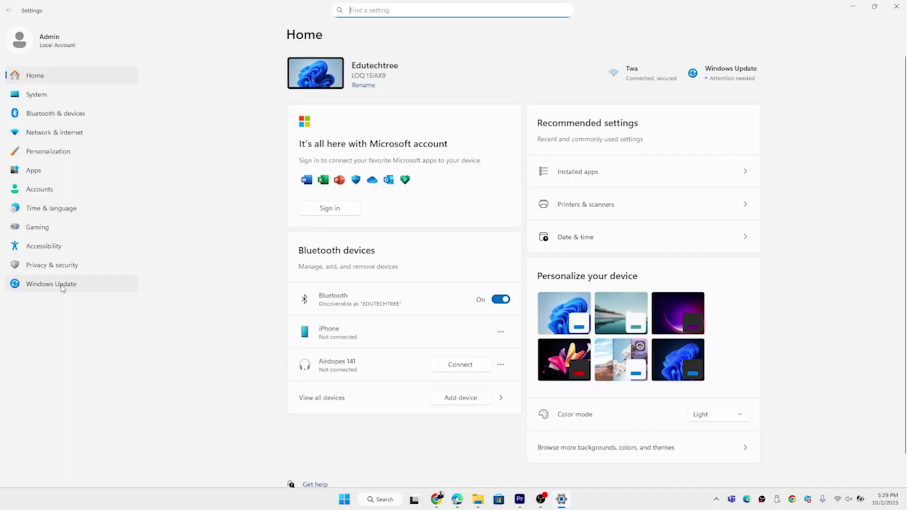
Go to System > About and highlight the installed Windows version, 24H2
click(37, 96)
scroll(267, 195, down, 5)
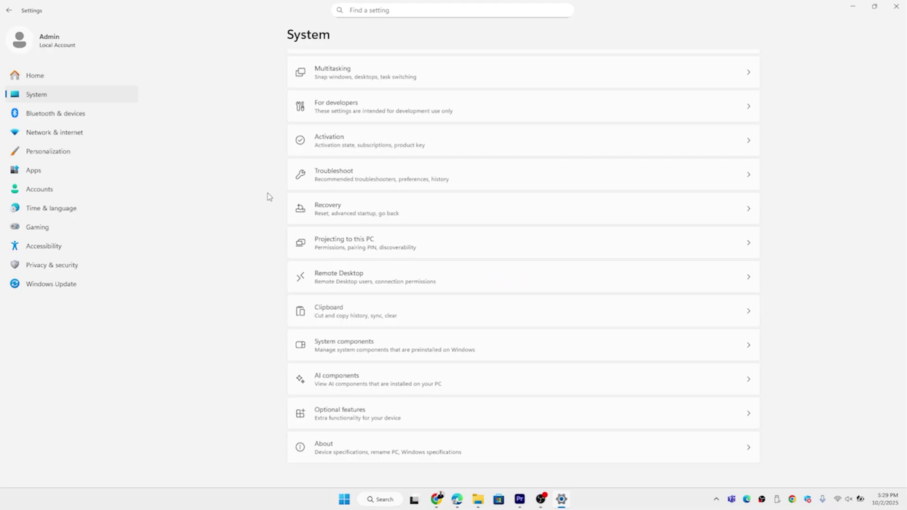
click(337, 461)
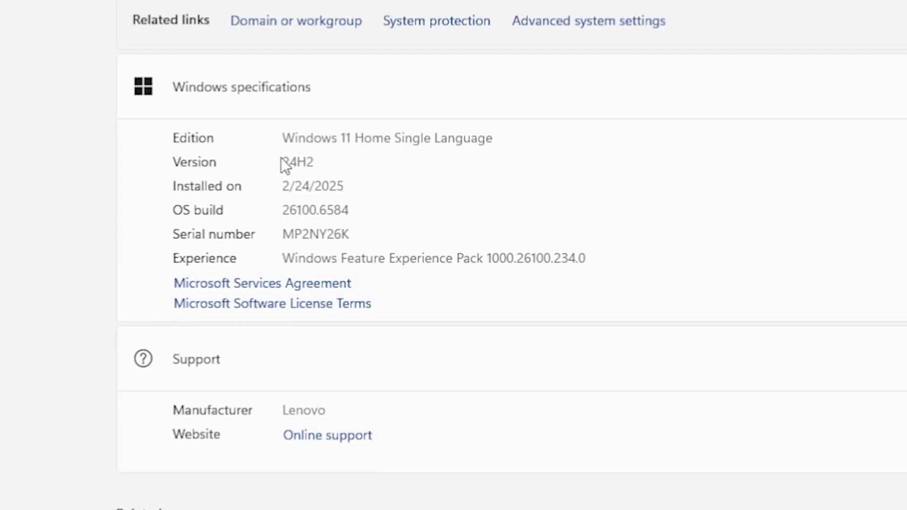
drag(324, 159, 251, 160)
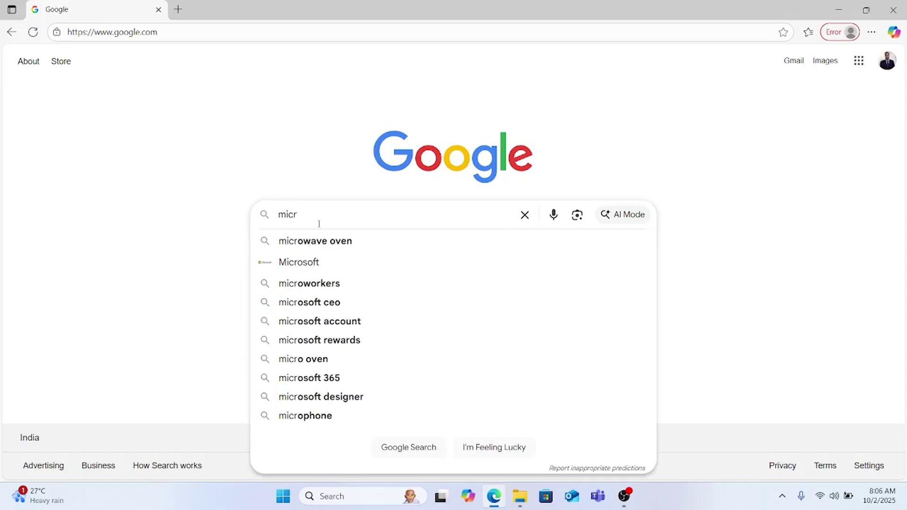
Search Google for 'microsoft windows 25H2 DOWNLOAD'
text(osoft)
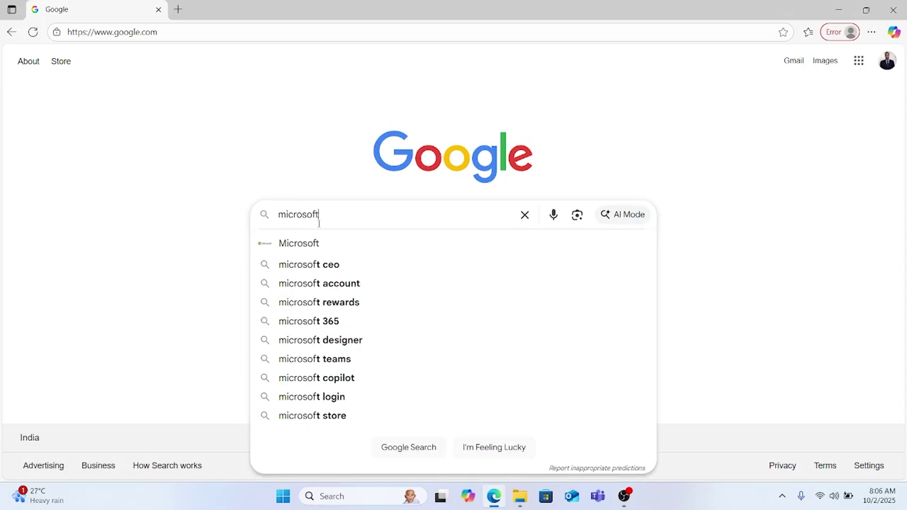
text( windows )
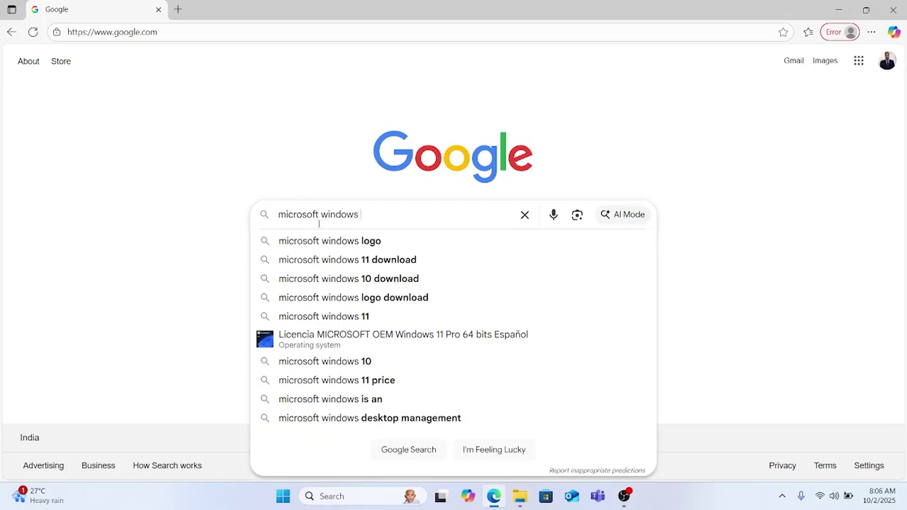
text(25)
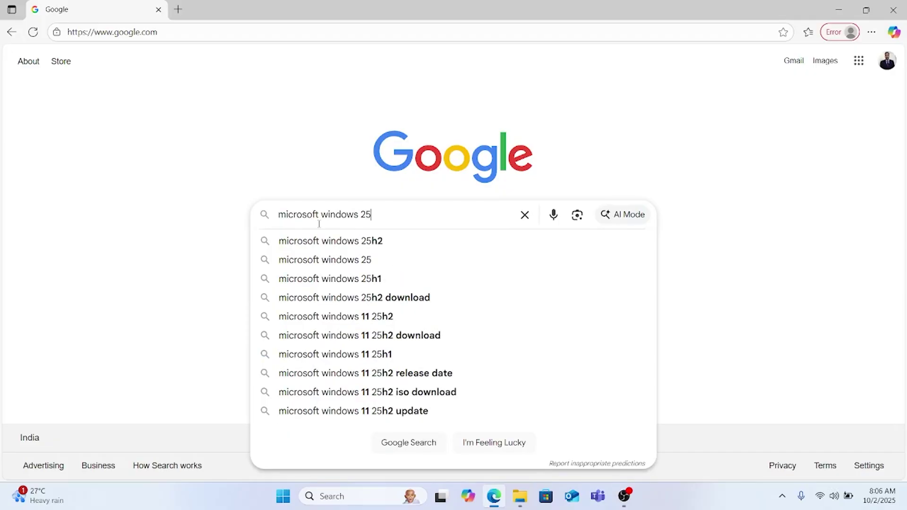
text(H2 DOWNLOAD)
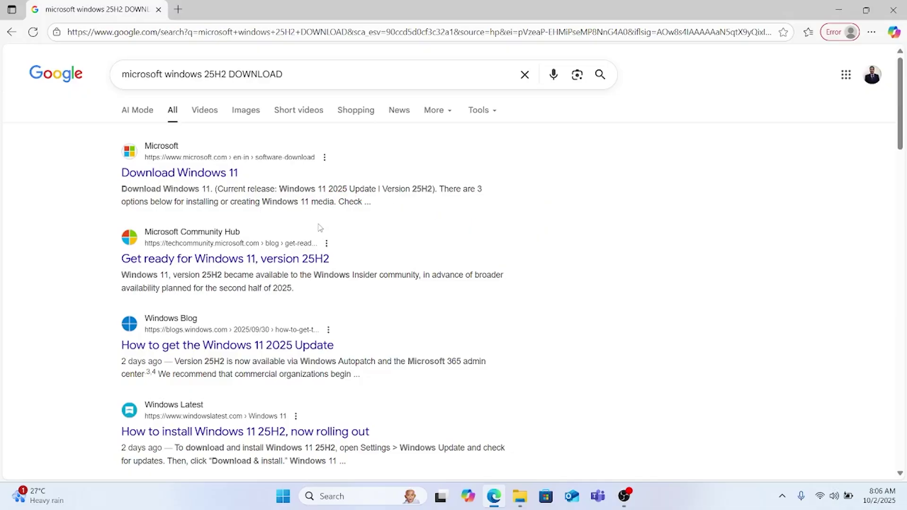
Open Microsoft's Download Windows 11 page and check the current release, Version 25H2
click(158, 175)
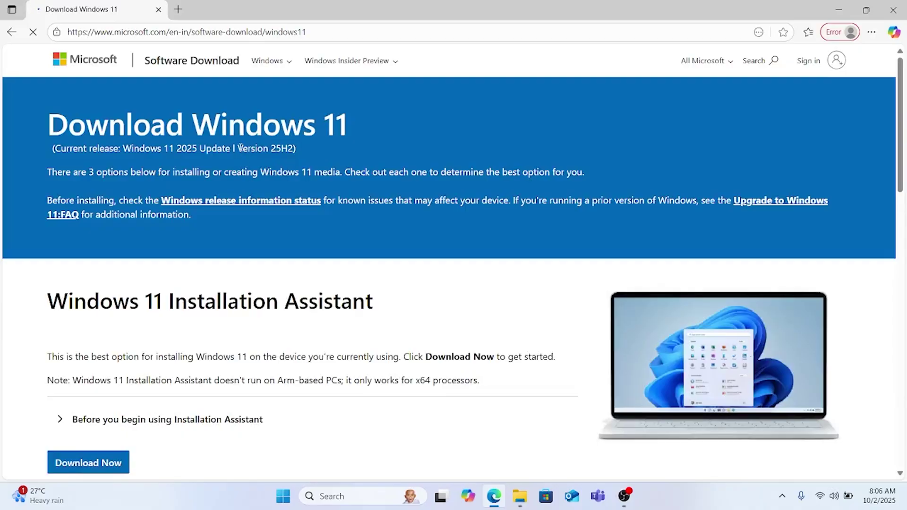
drag(238, 148, 305, 150)
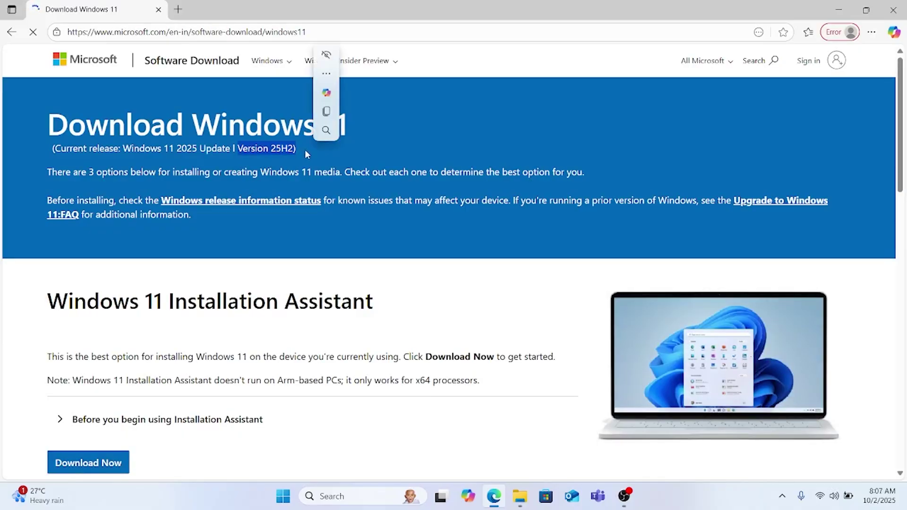
click(337, 154)
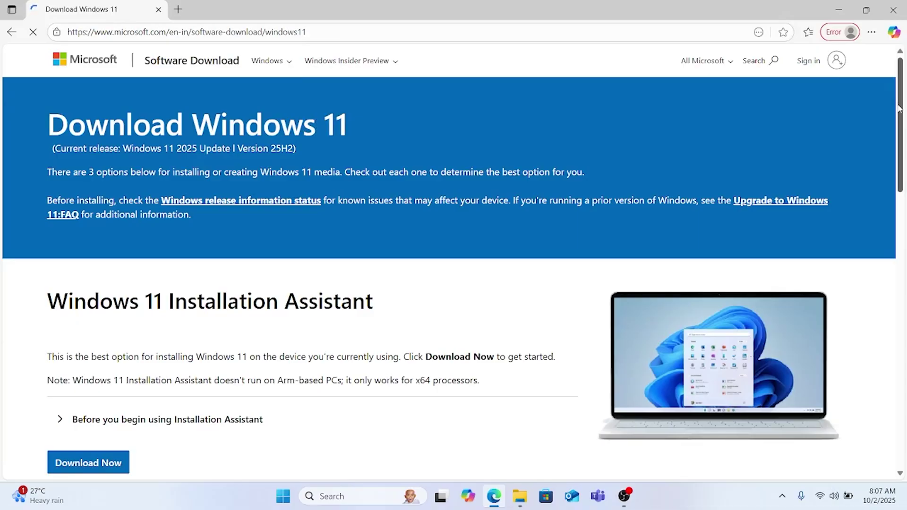
drag(899, 108, 905, 306)
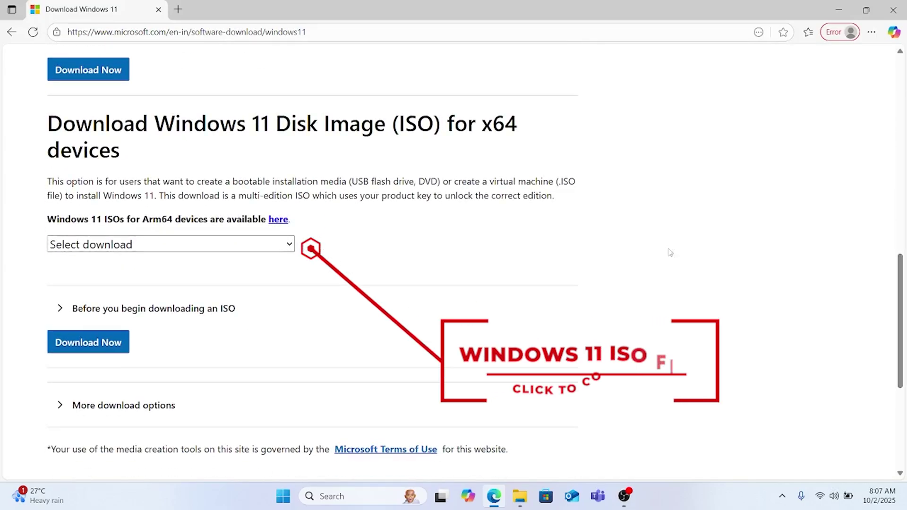
Request the Windows 11 multi-edition ISO for x64 in English (United States)
click(257, 244)
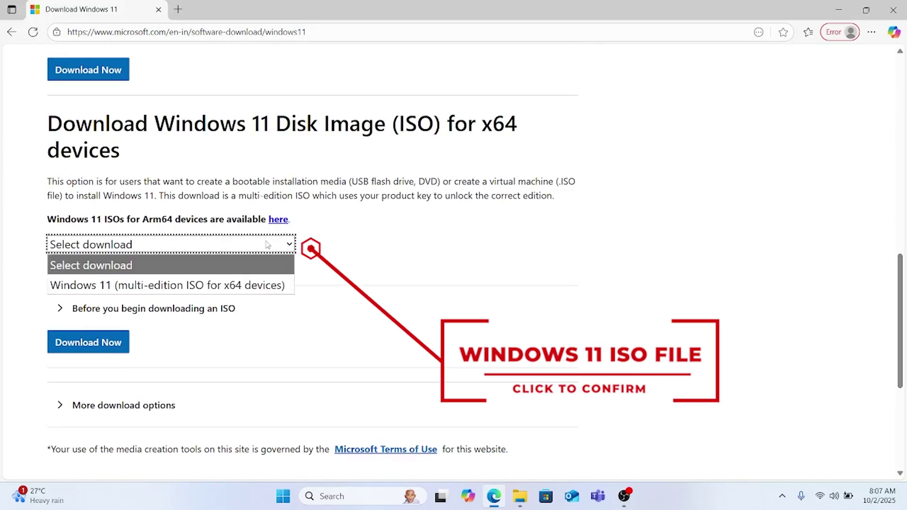
click(245, 285)
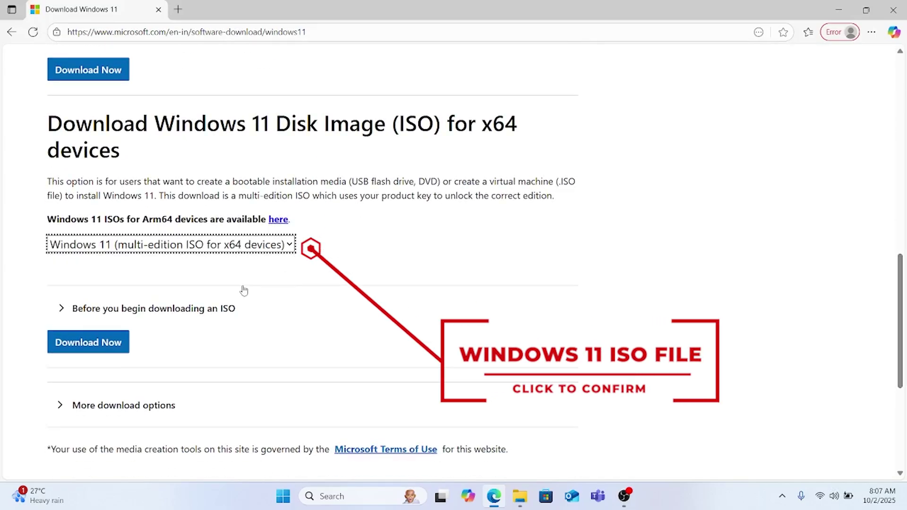
click(99, 342)
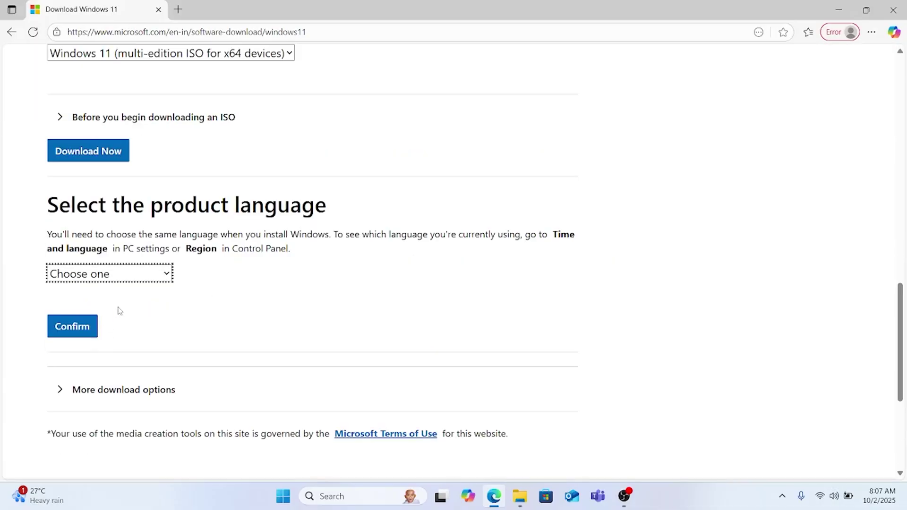
click(151, 274)
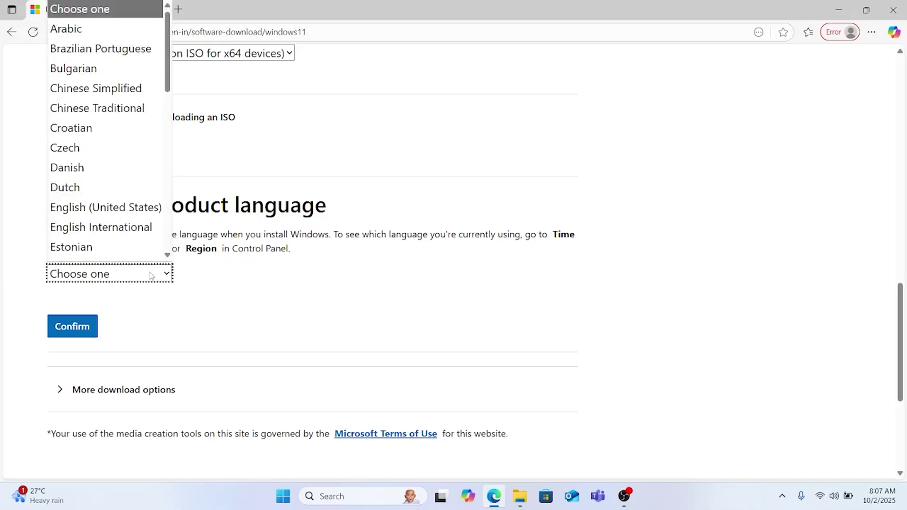
click(132, 197)
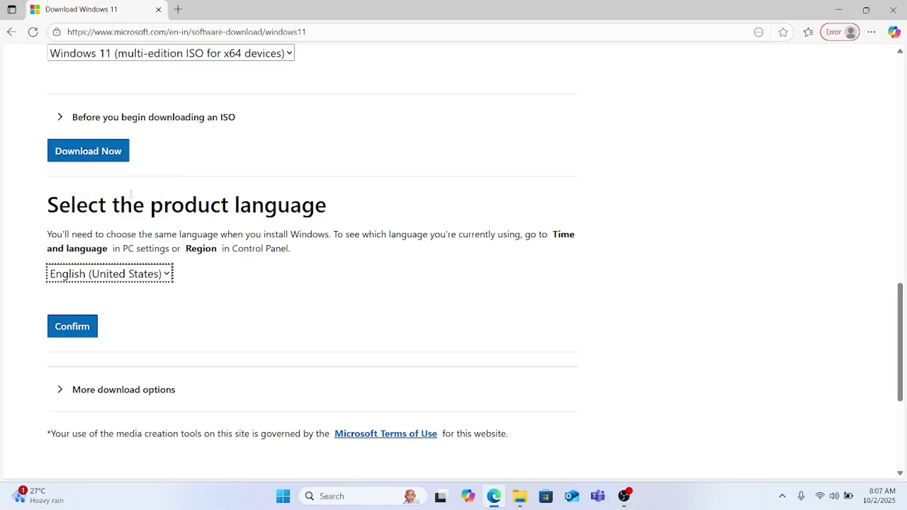
click(83, 325)
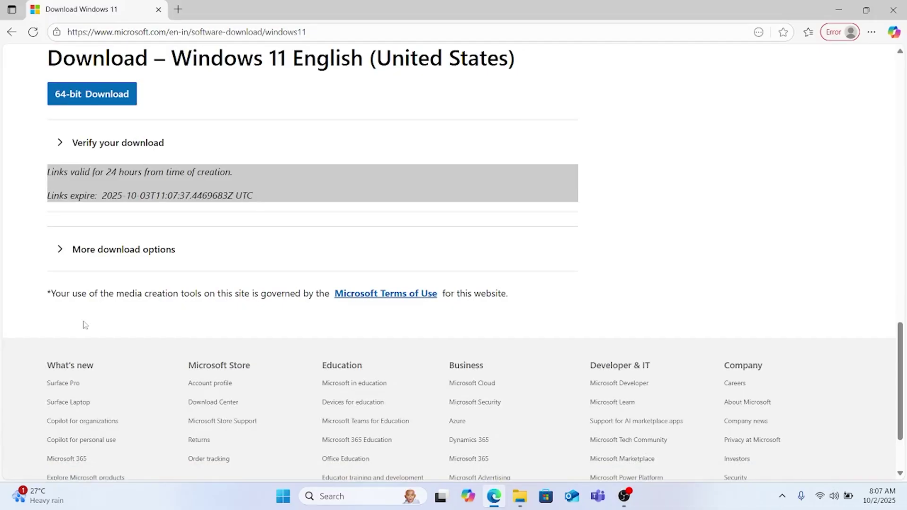
Start the 64-bit Windows 11 ISO download, then minimize the browser
click(102, 94)
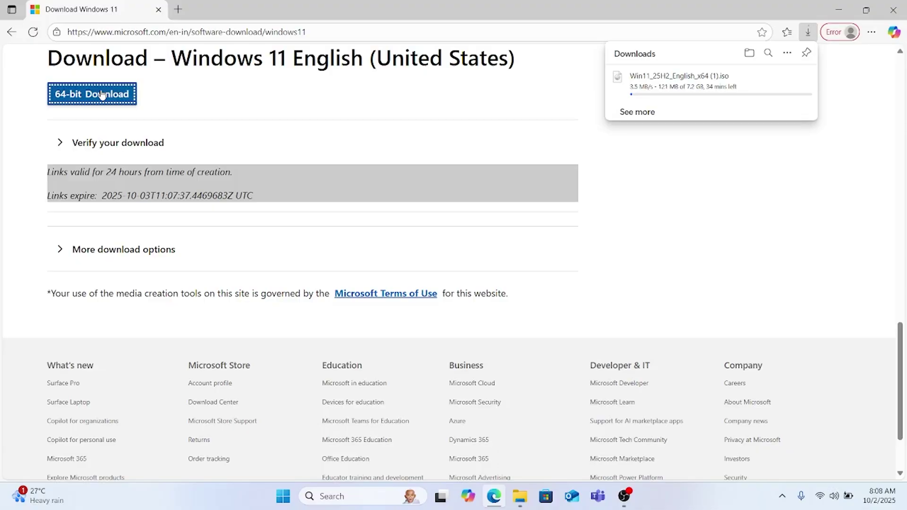
click(495, 496)
Mount the downloaded Win11_25H2_English_x64 ISO from the Downloads folder
mouse_move(520, 496)
click(452, 439)
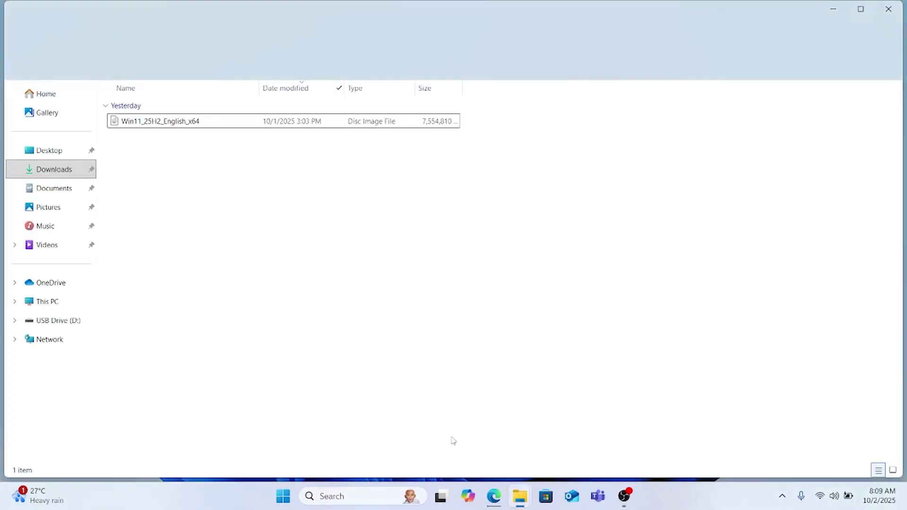
click(130, 121)
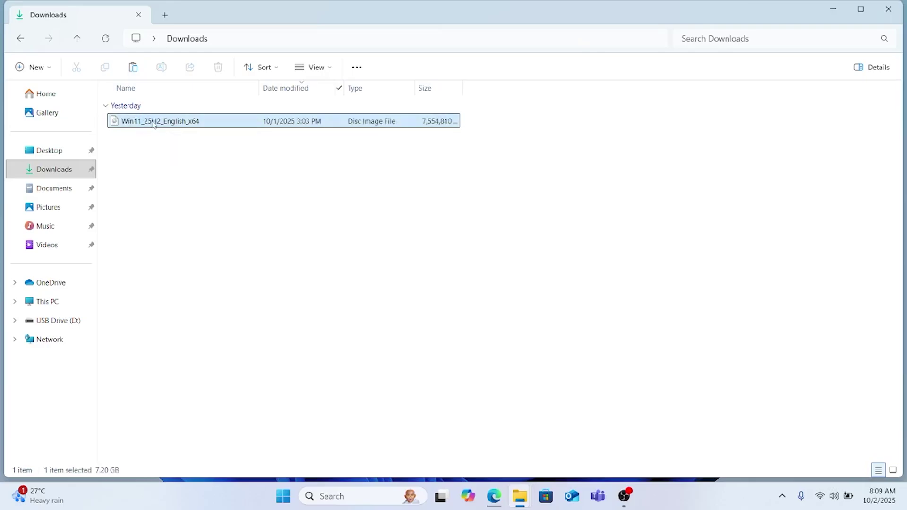
right_click(152, 122)
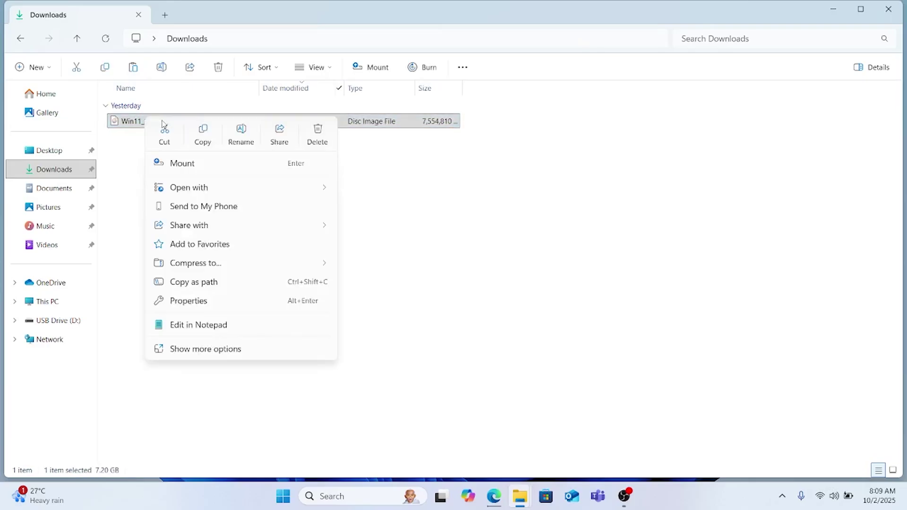
click(173, 163)
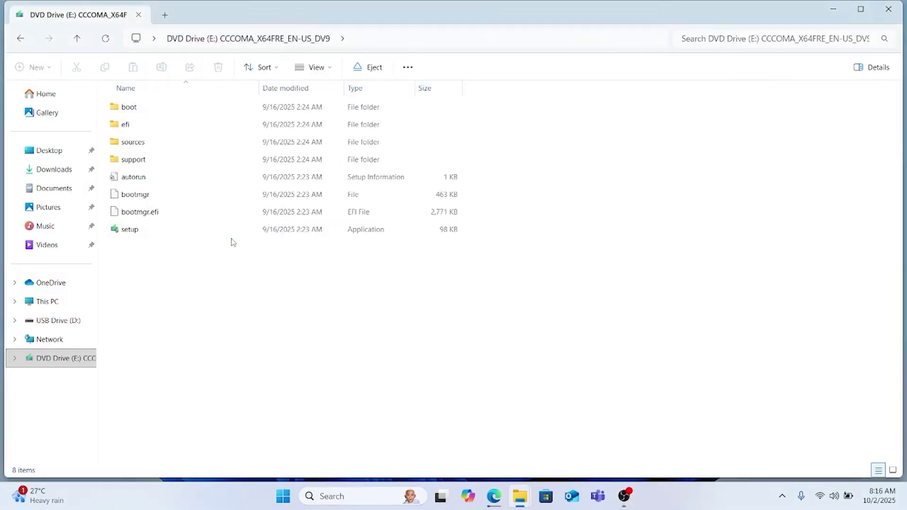
Run setup from the mounted DVD Drive (E:) as administrator
click(160, 234)
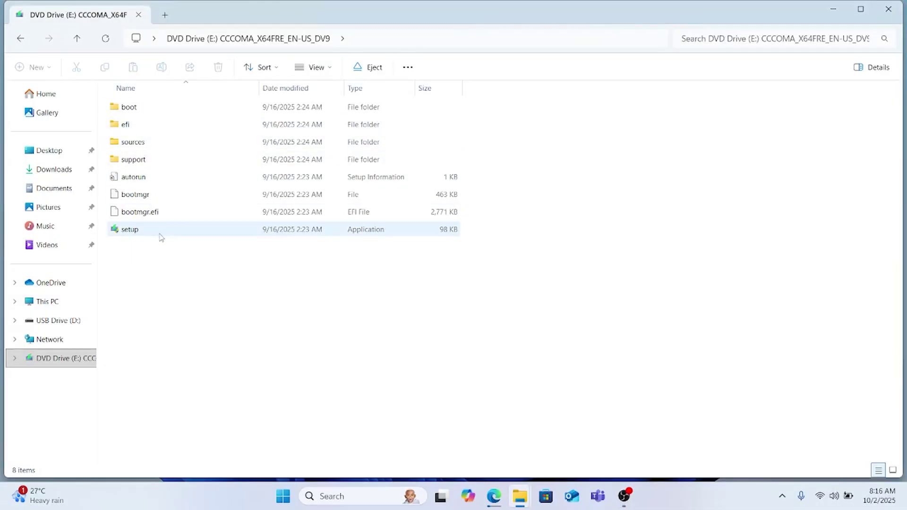
click(135, 233)
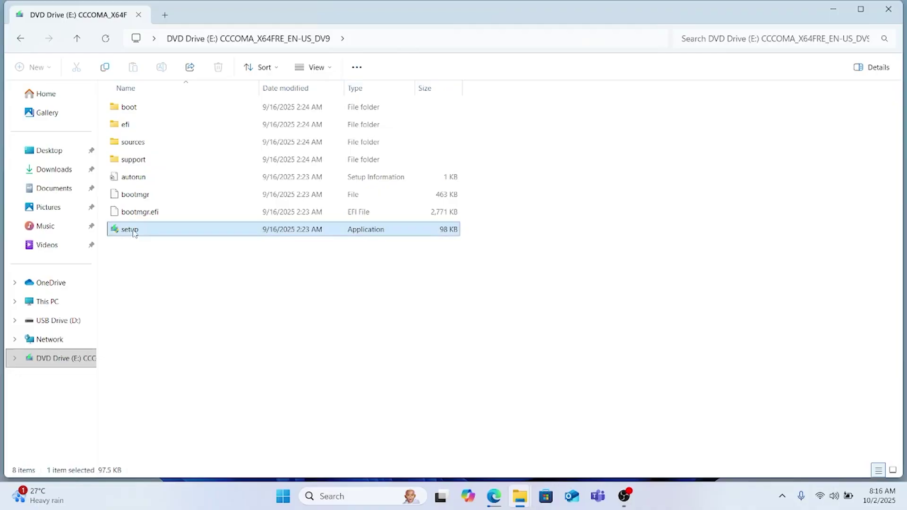
double_click(135, 233)
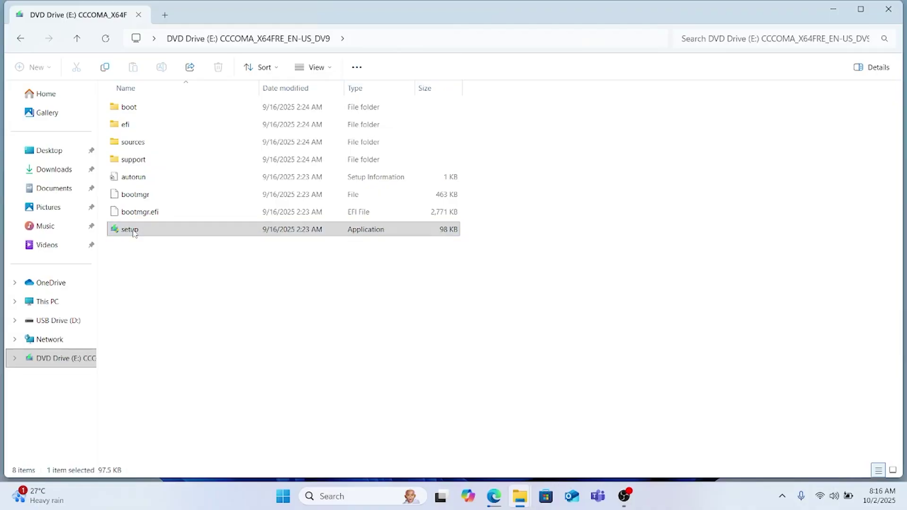
right_click(135, 233)
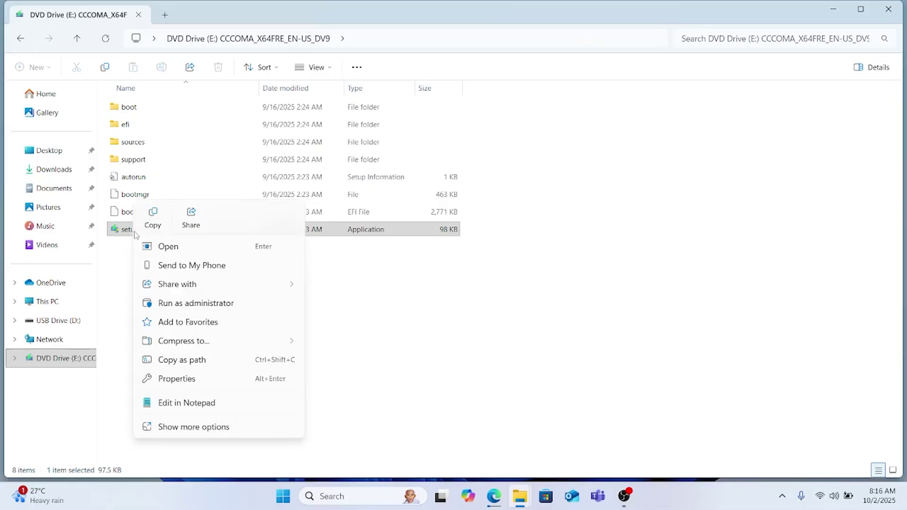
click(176, 303)
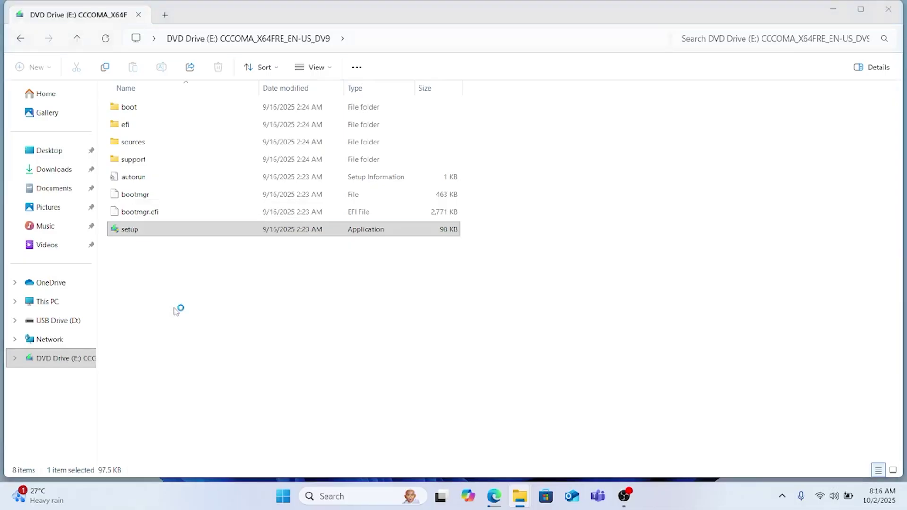
Set Setup updates to 'Not right now' and uncheck helping make the installation better
click(830, 11)
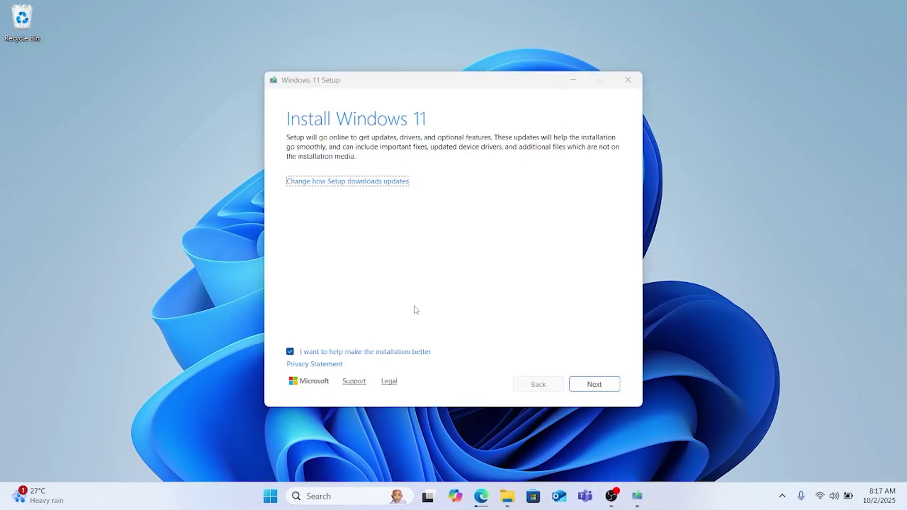
click(318, 182)
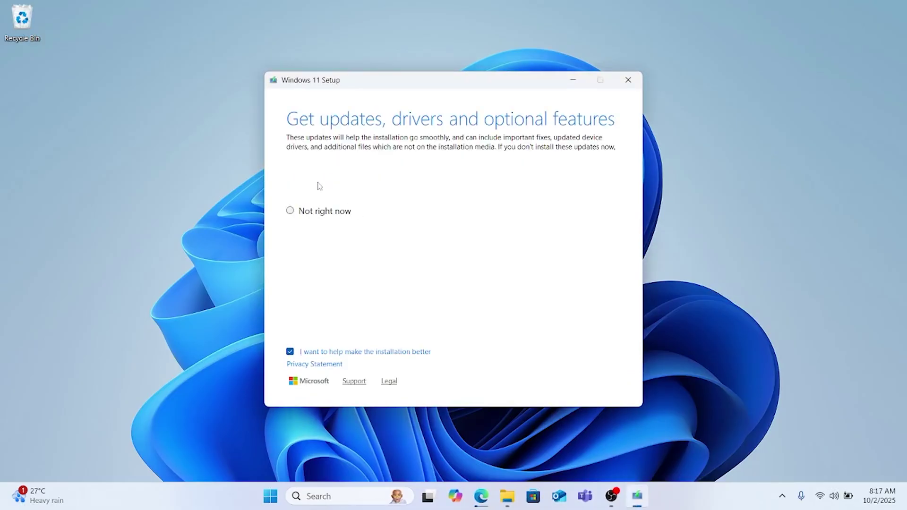
click(293, 212)
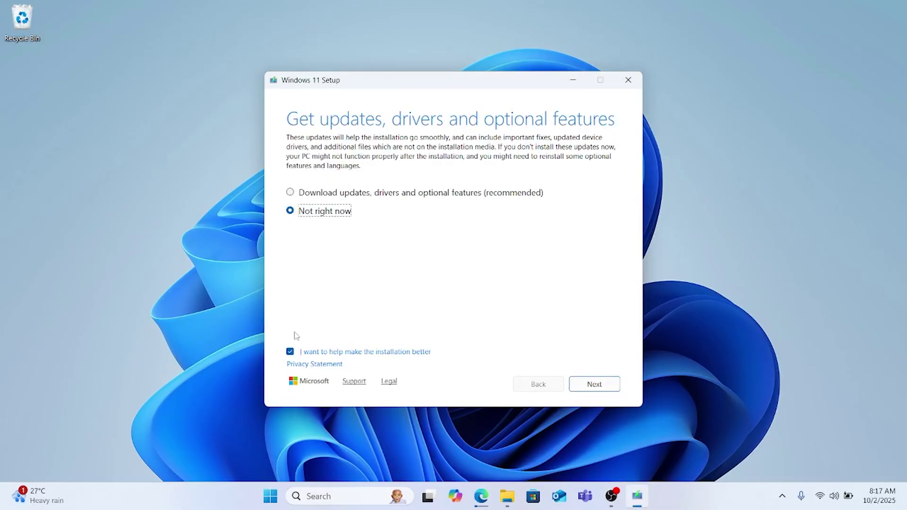
click(290, 354)
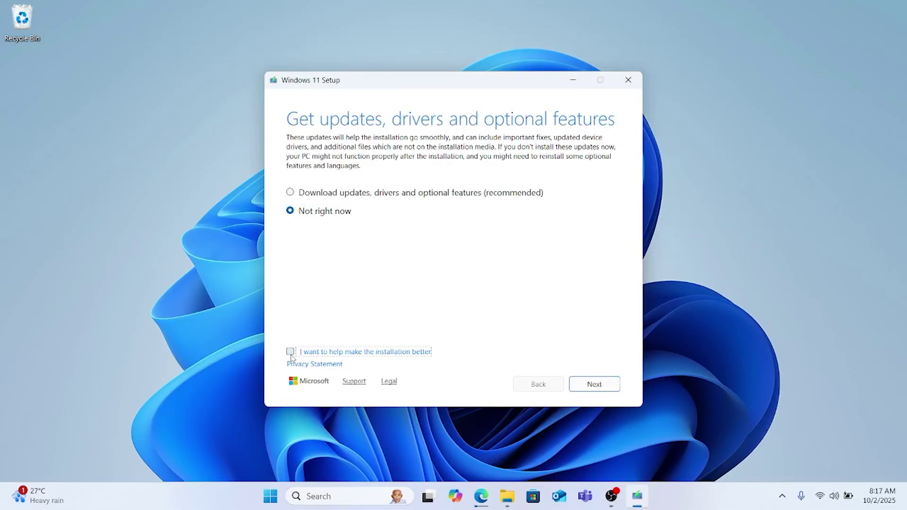
Continue past the updates page and let Setup get things ready
click(594, 385)
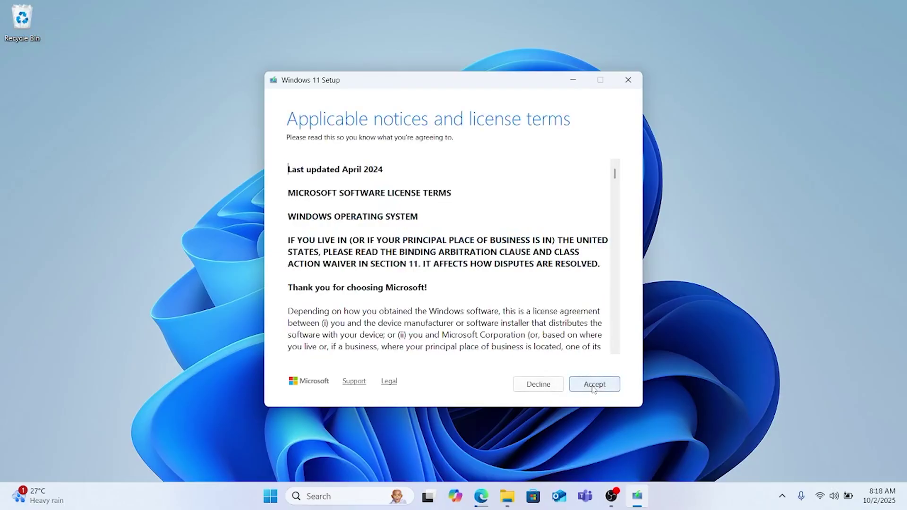
Accept the Windows 11 license terms
click(594, 385)
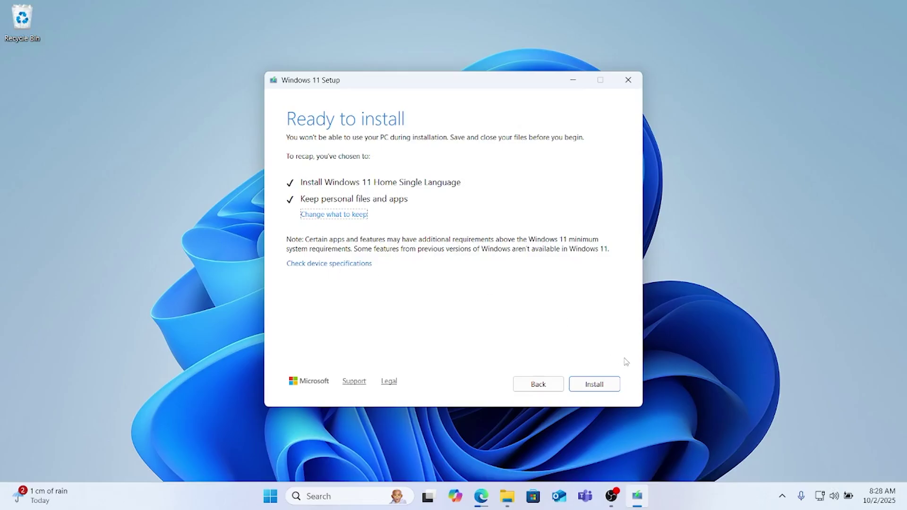
Install the Windows 11 25H2 upgrade, keeping personal files and apps
click(595, 385)
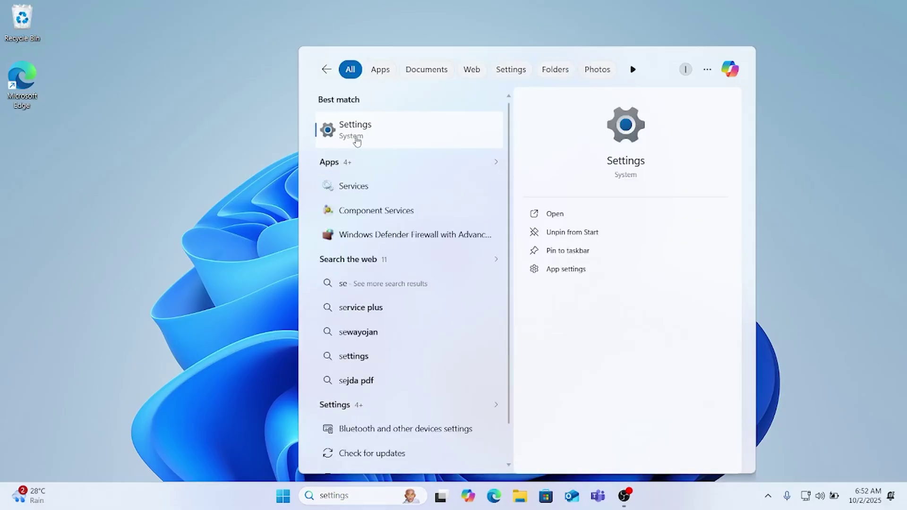
Open Settings to the System page and scroll its category list down to About
click(420, 135)
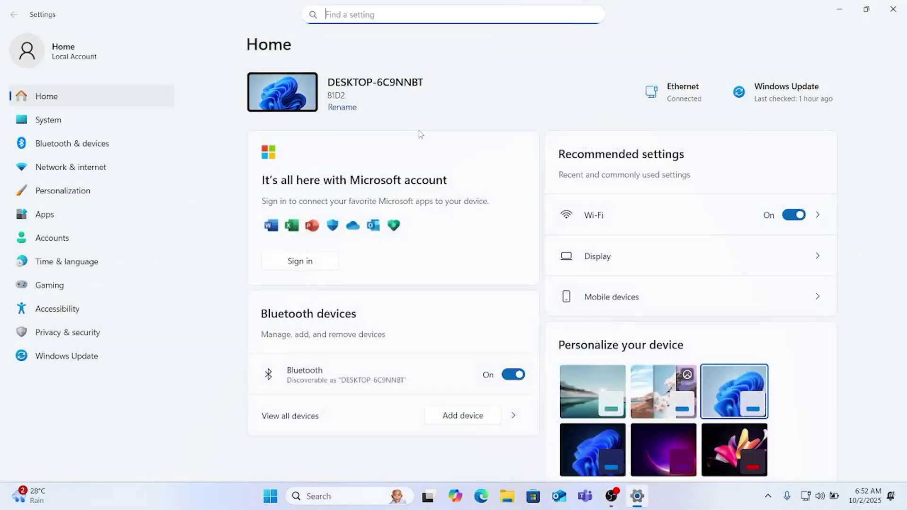
click(54, 127)
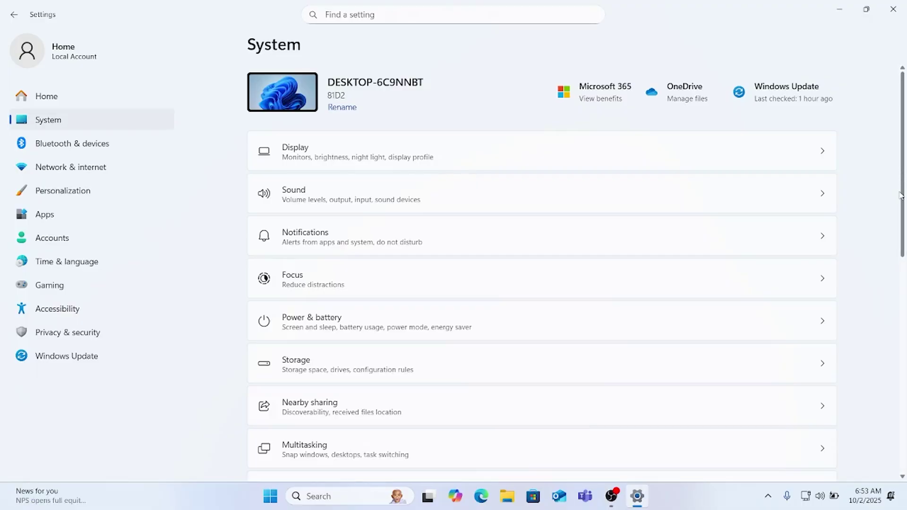
drag(904, 181, 902, 402)
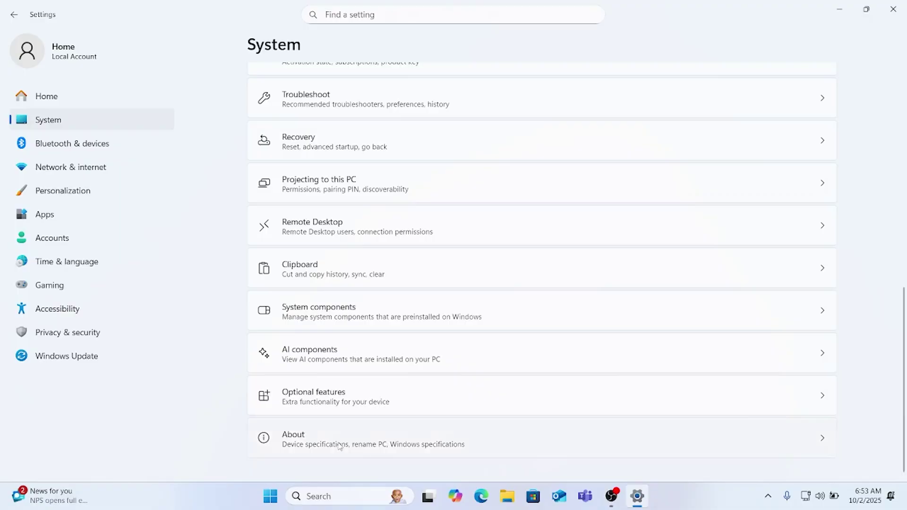
click(824, 439)
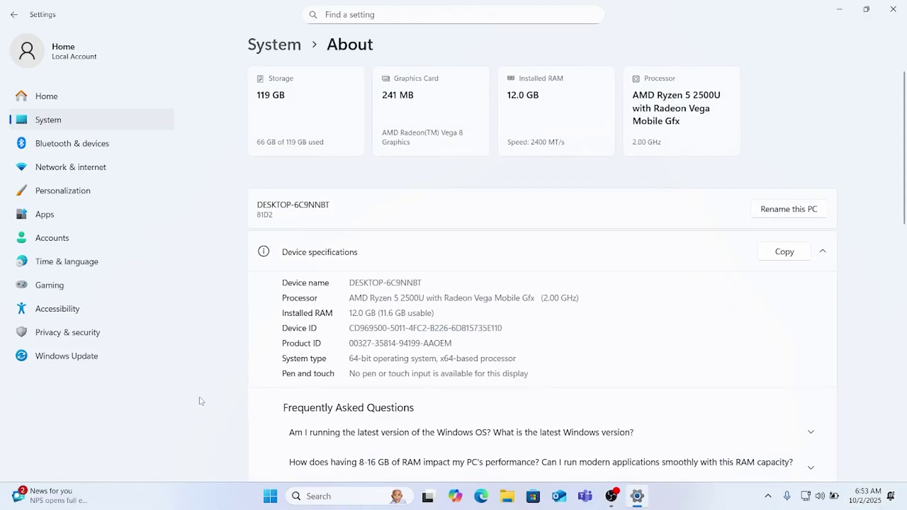
scroll(460, 354, down, 10)
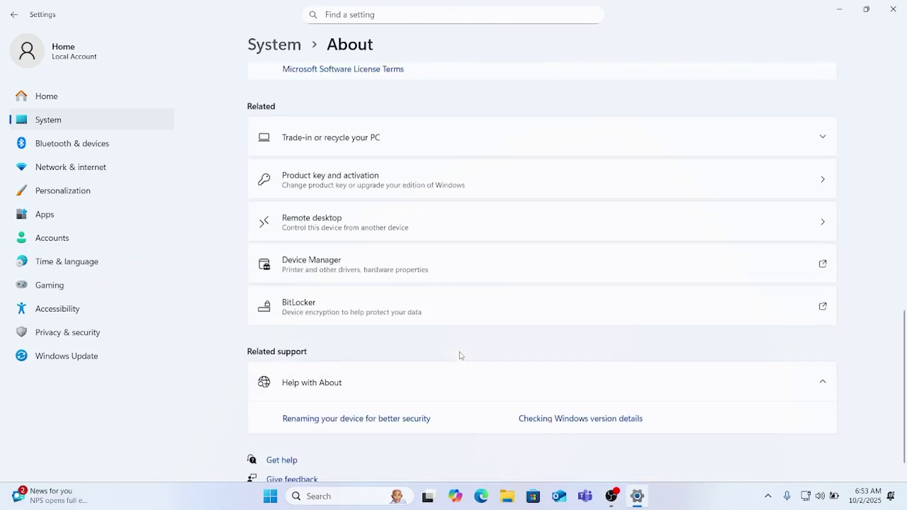
scroll(460, 354, up, 6)
scroll(460, 352, up, 1)
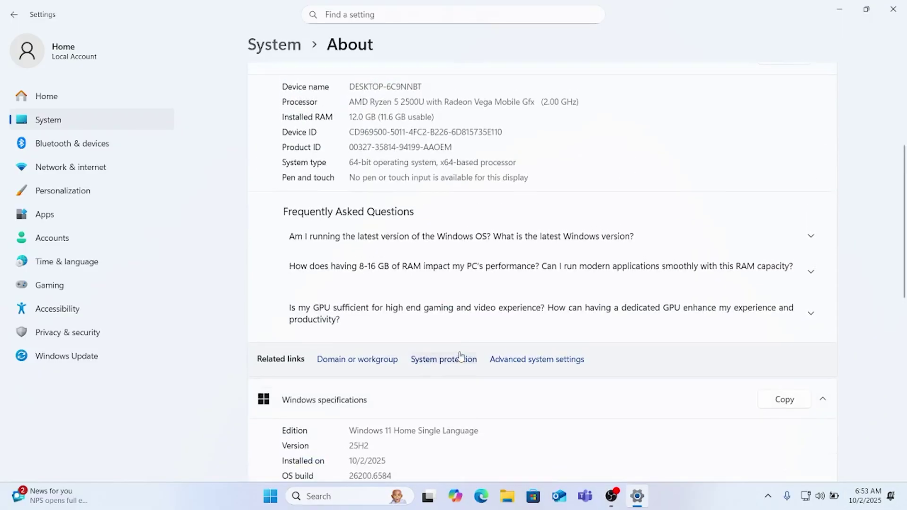
scroll(460, 355, down, 8)
scroll(461, 355, up, 3)
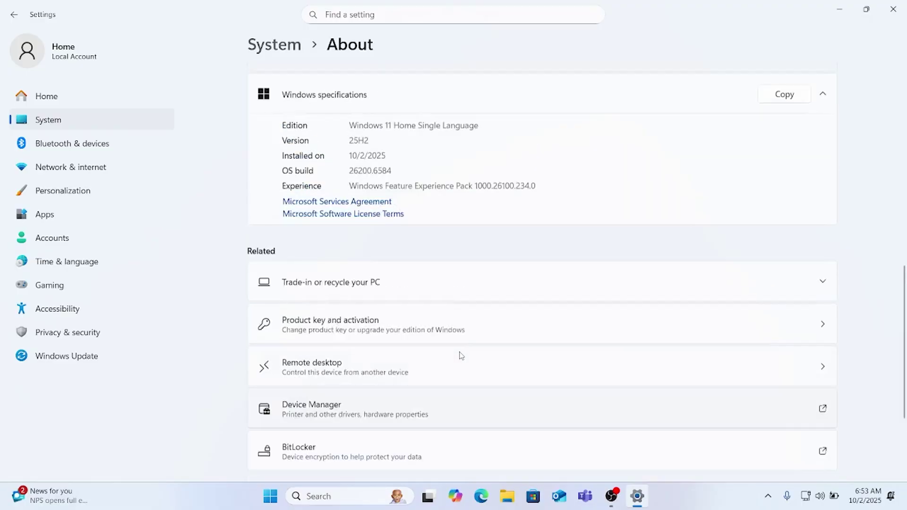
scroll(462, 356, up, 3)
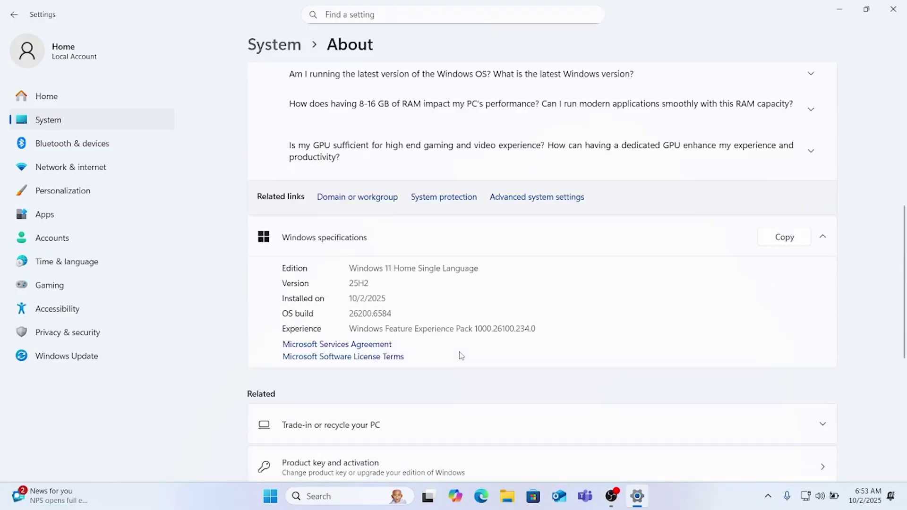
double_click(363, 283)
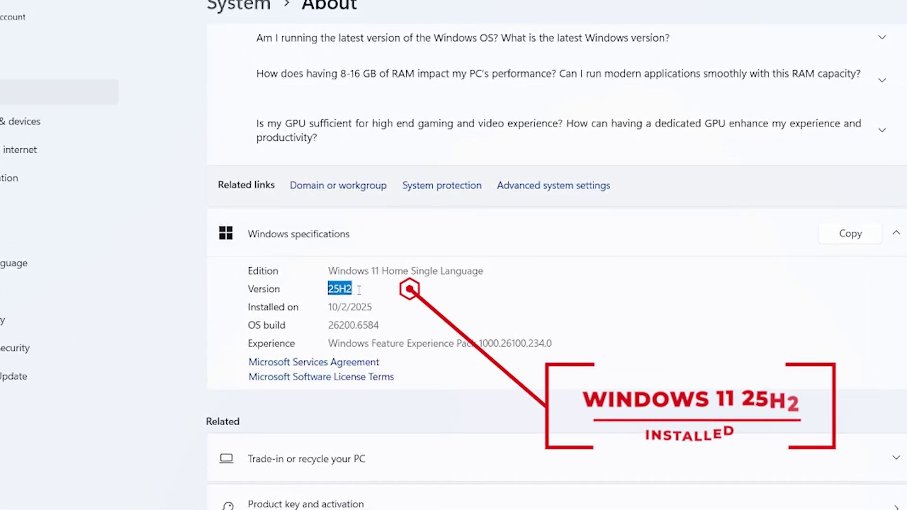
click(383, 290)
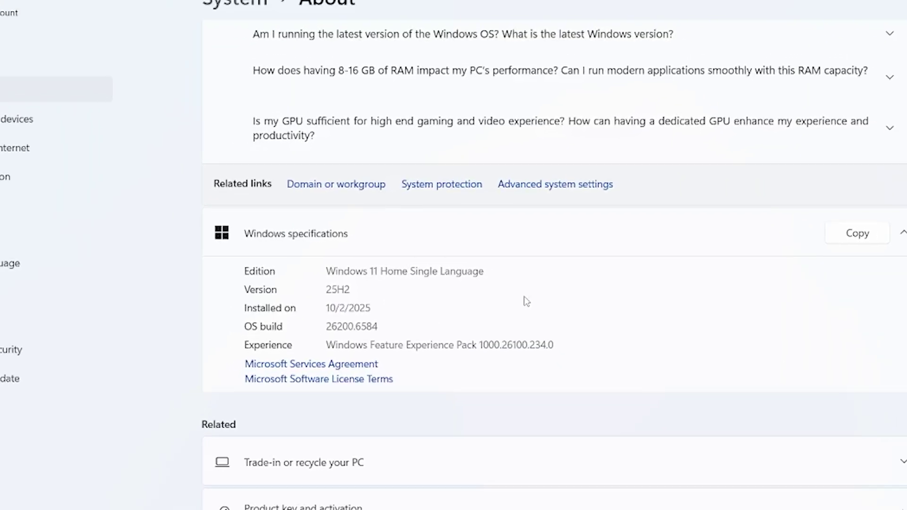
scroll(526, 306, up, 8)
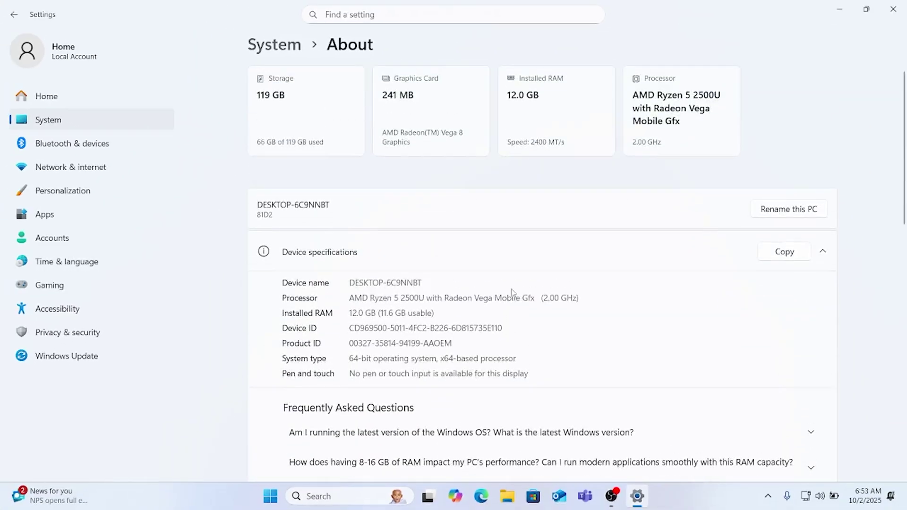
scroll(513, 293, down, 3)
scroll(513, 293, up, 3)
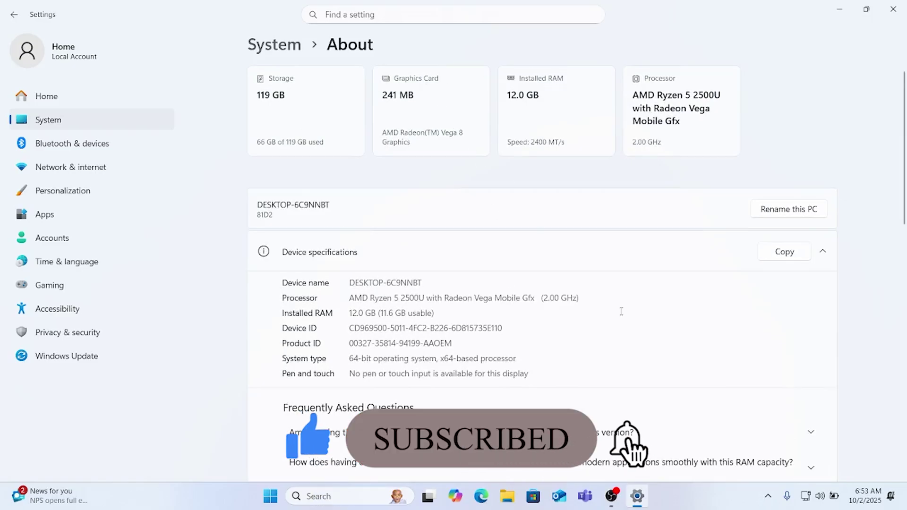
scroll(622, 313, down, 2)
scroll(622, 315, down, 10)
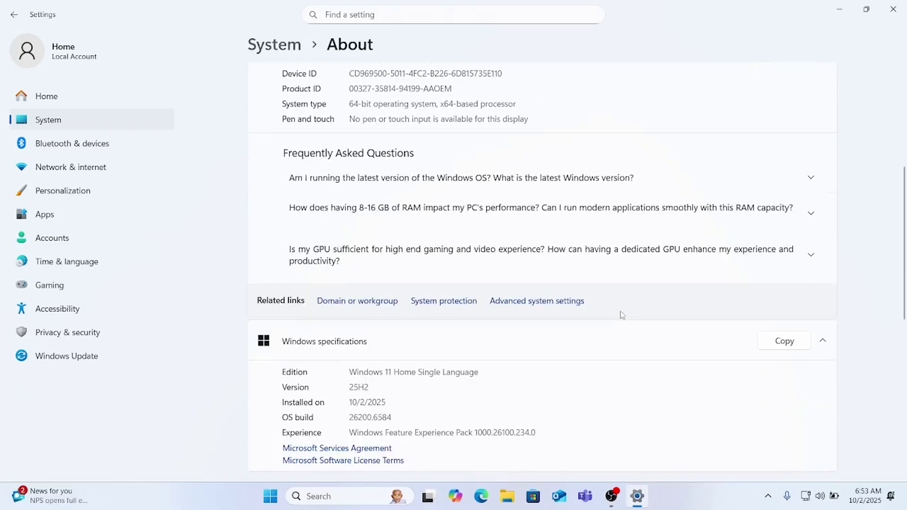